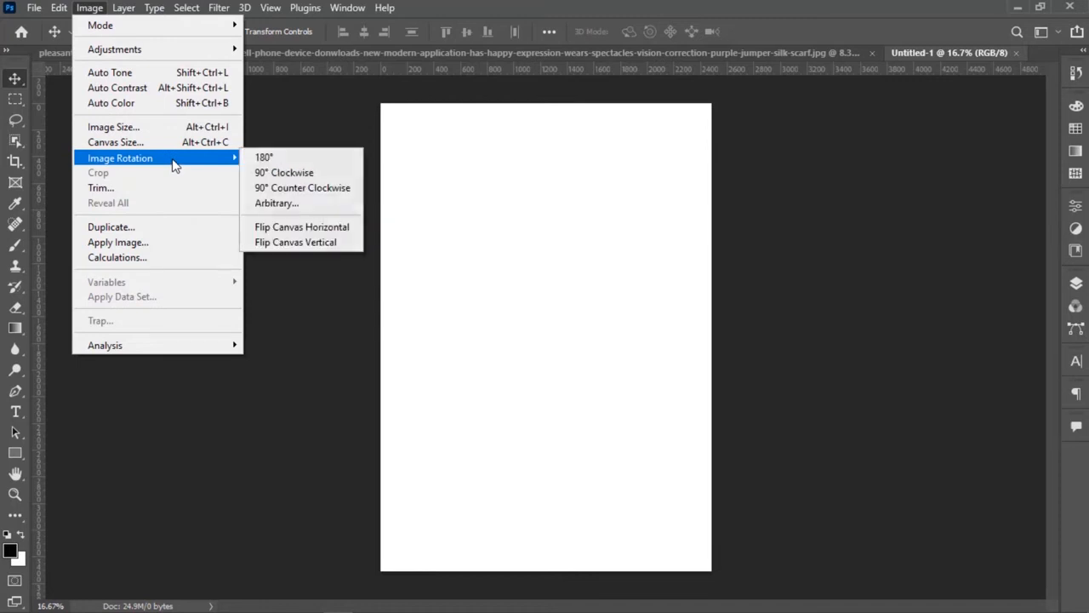
# Rotate the blank canvas 90° counter clockwise to make it landscape.
pyautogui.click(587, 196)
pyautogui.click(124, 9)
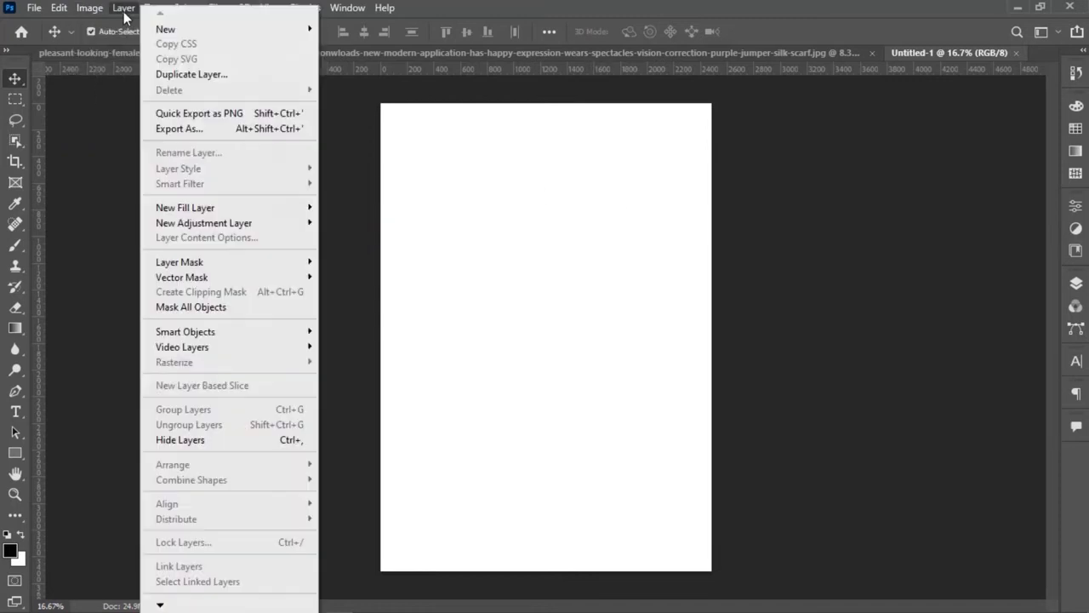
pyautogui.click(90, 8)
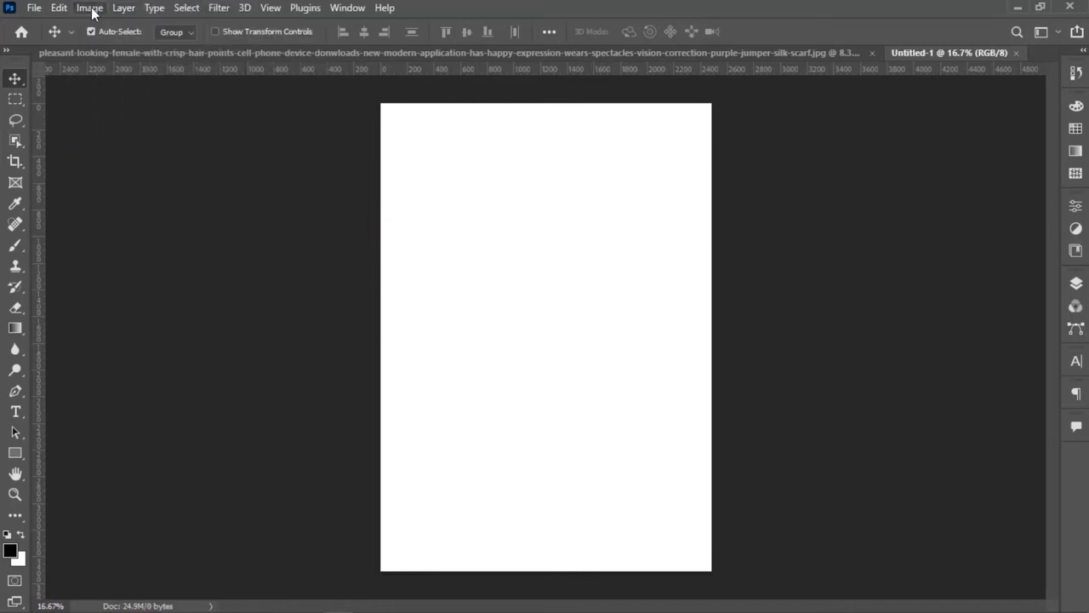
pyautogui.click(90, 8)
pyautogui.moveTo(231, 163)
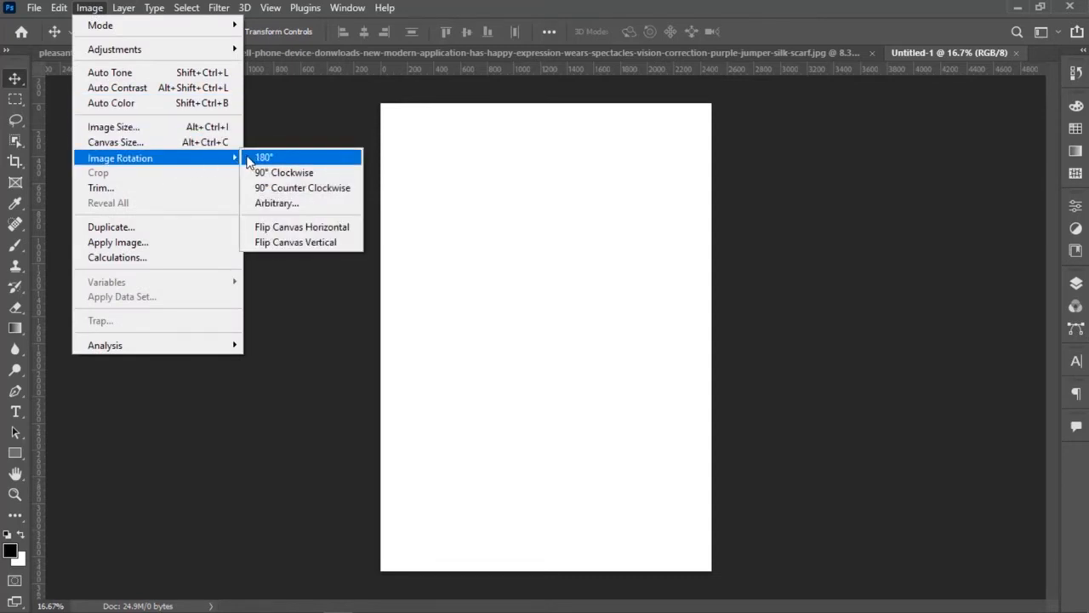
pyautogui.click(301, 189)
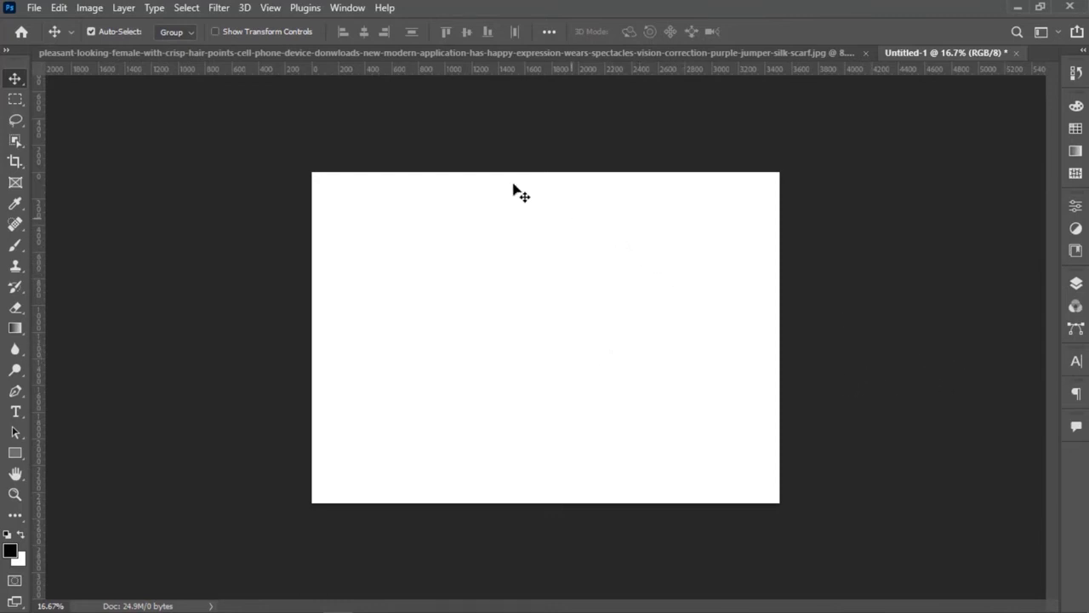
# Show the Layers panel and make it slightly taller.
pyautogui.click(349, 8)
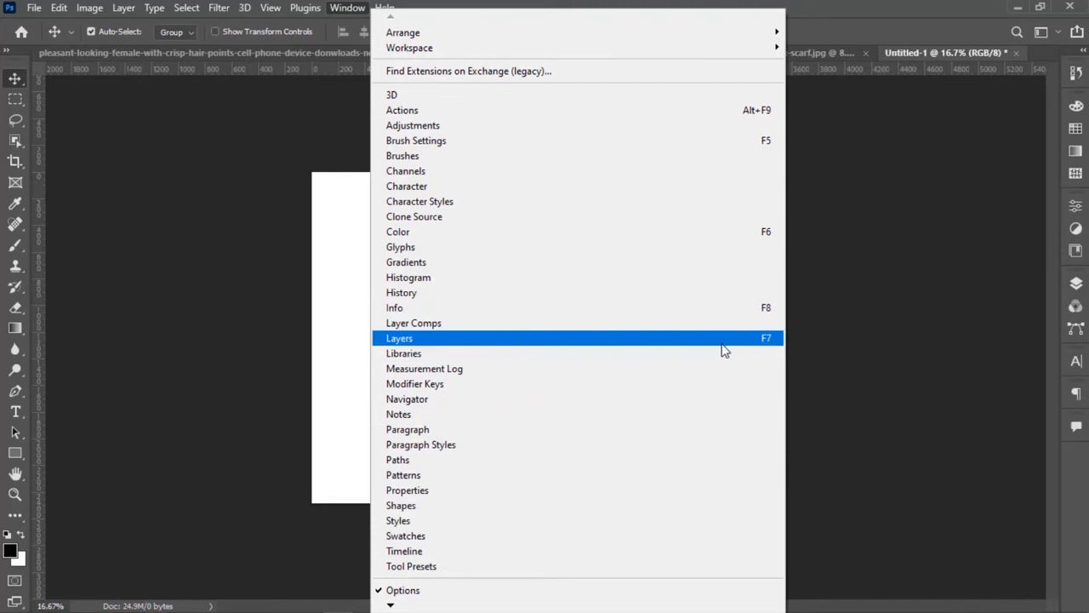
pyautogui.click(591, 341)
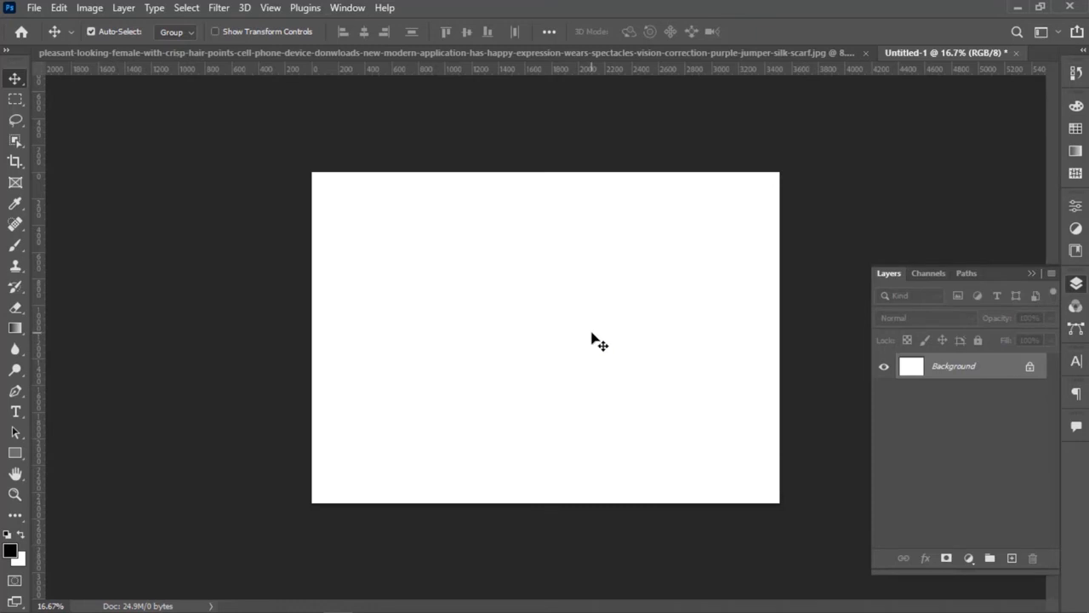
pyautogui.press('XF86AudioLowerVolume')
pyautogui.moveTo(1004, 570); pyautogui.dragTo(1000, 581)
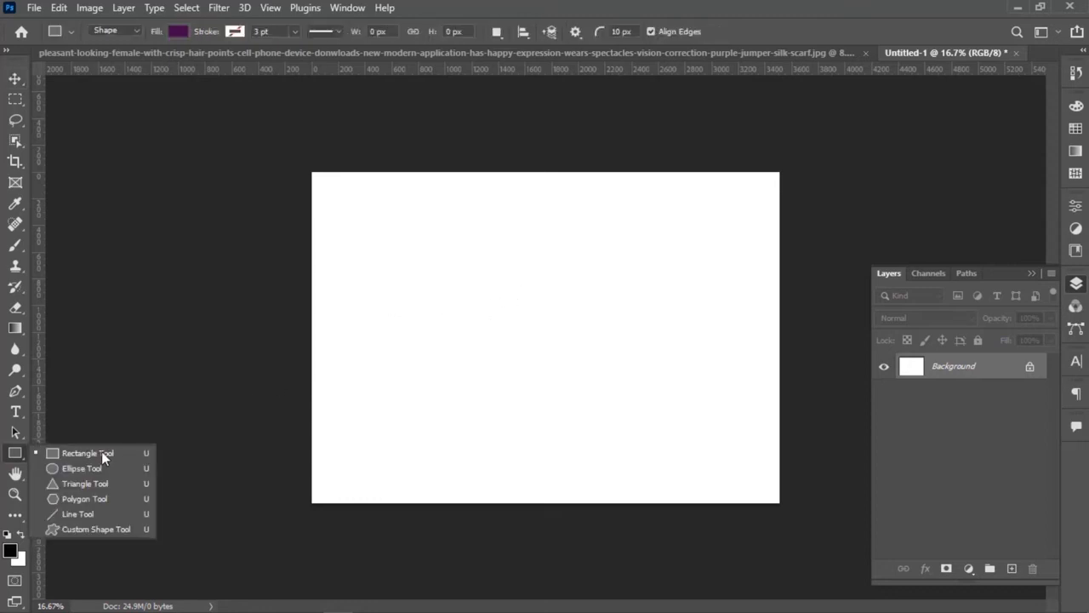
# Draw a purple rectangle of about 1554 by 1277 px in the lower middle of the canvas with the Rectangle tool.
pyautogui.click(457, 361)
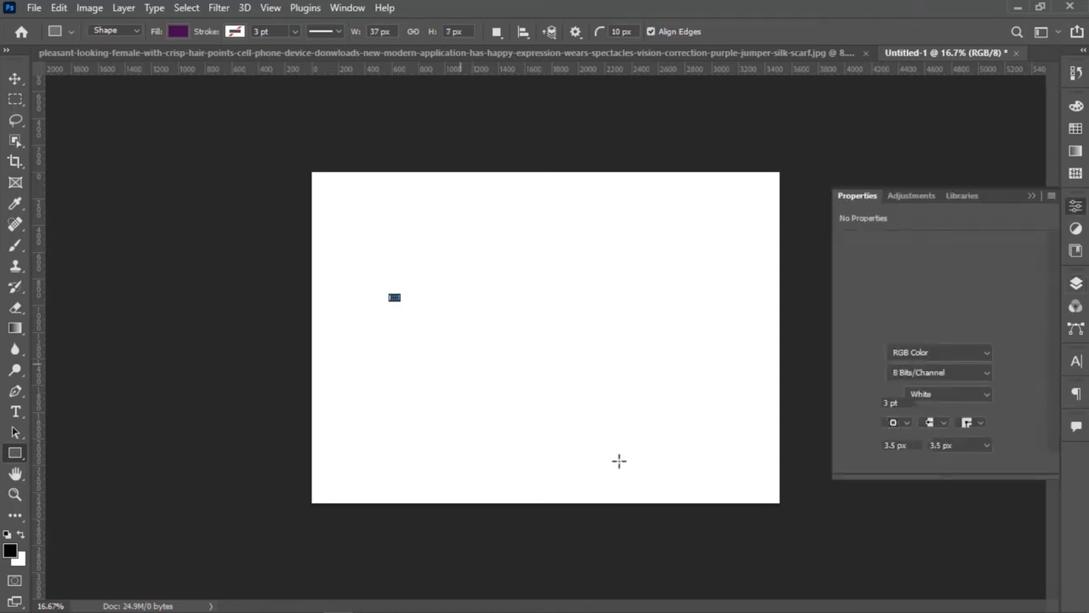
pyautogui.press('Return')
pyautogui.moveTo(426, 307); pyautogui.dragTo(634, 477)
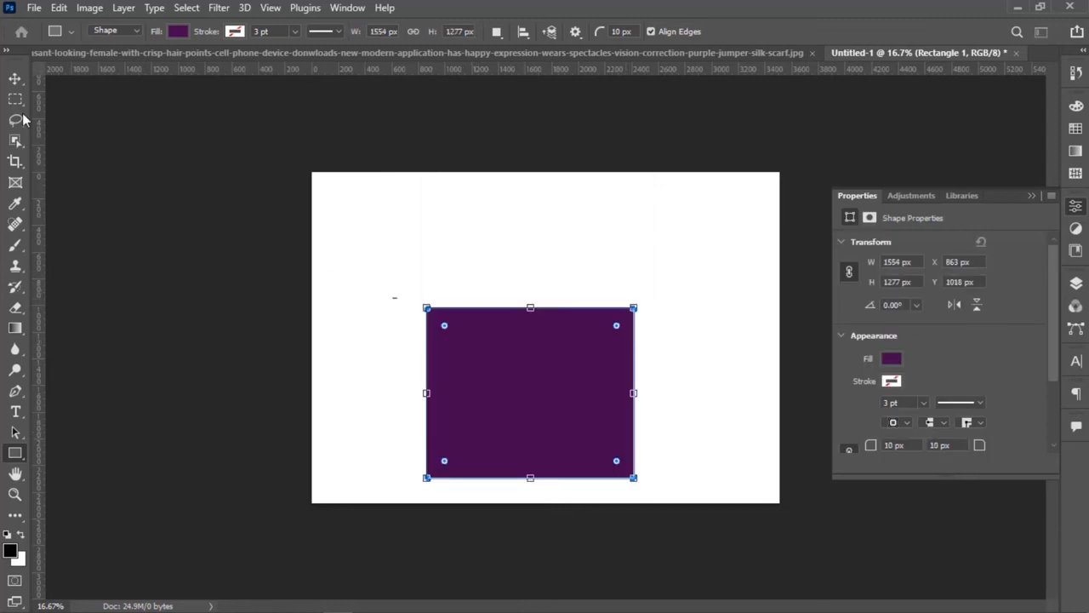
# Delete the two stray layers Rectangle 2 and Rectangle 1.
pyautogui.click(14, 80)
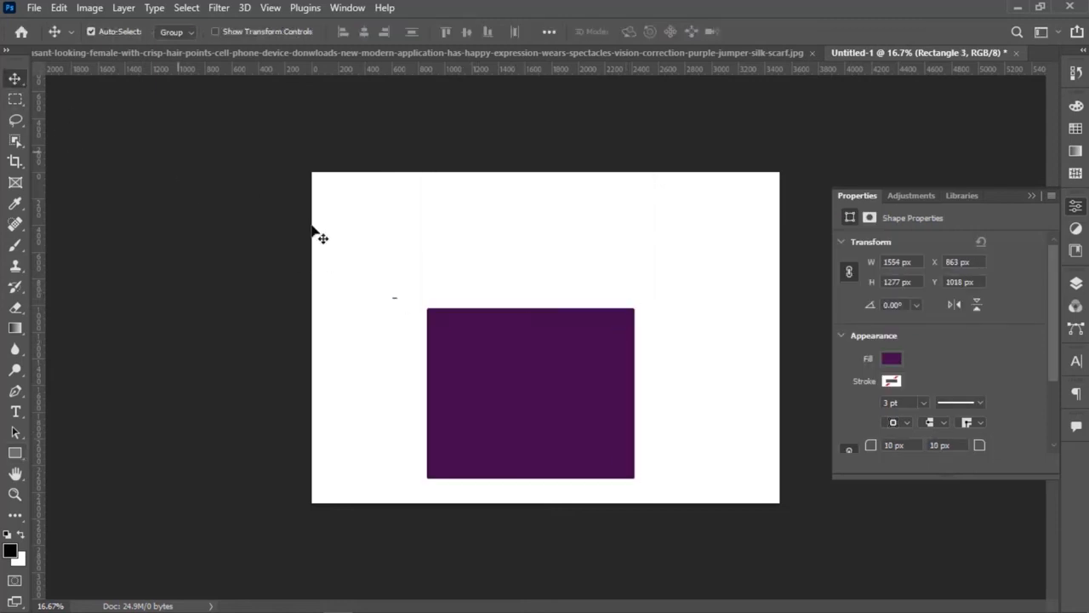
pyautogui.click(1030, 196)
pyautogui.click(1076, 286)
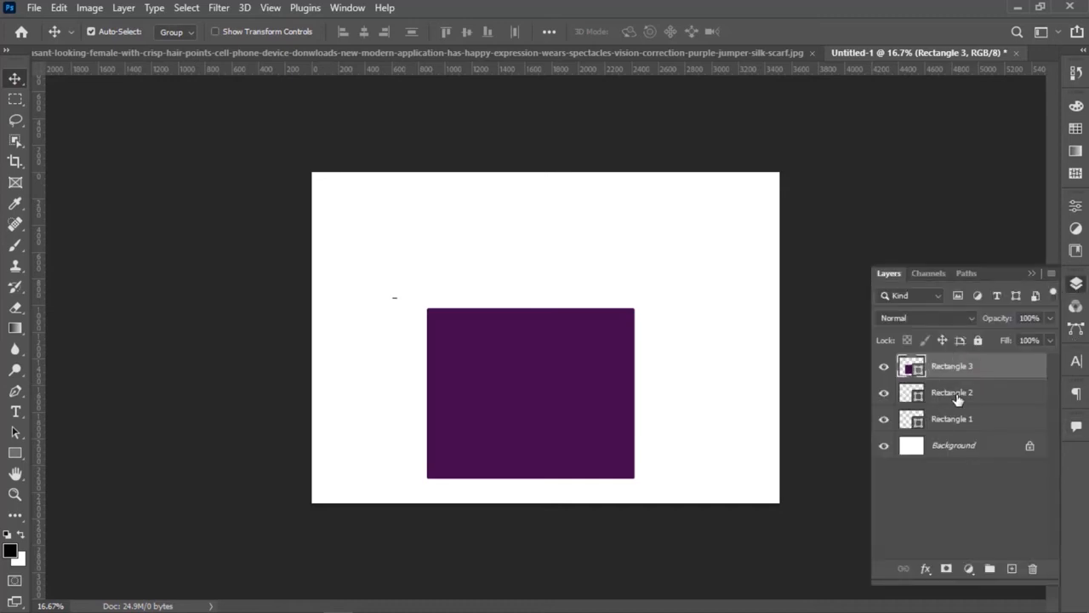
pyautogui.click(971, 392)
pyautogui.press('Delete')
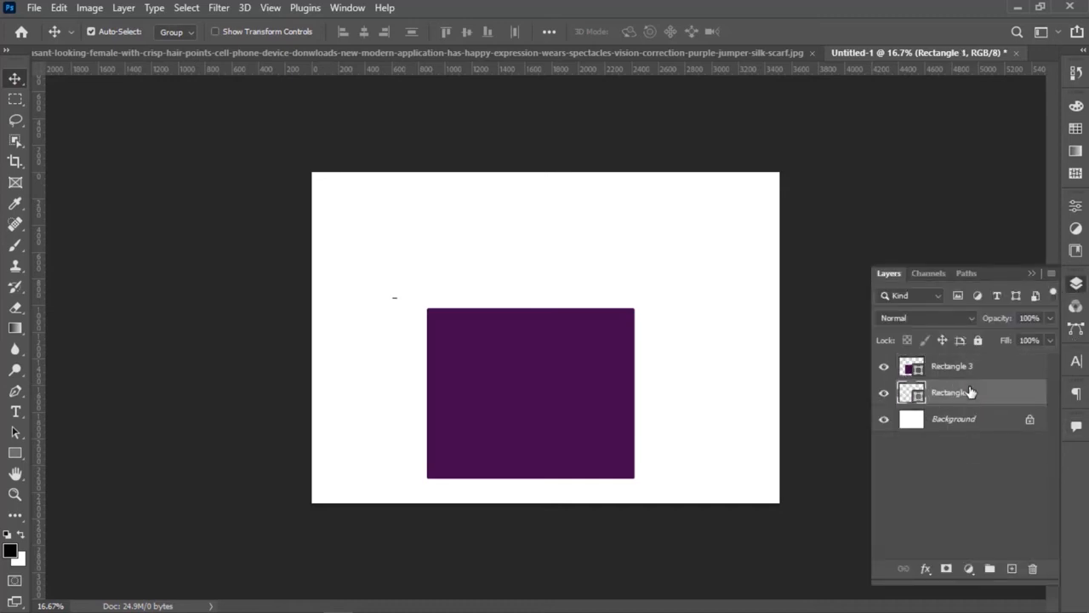
pyautogui.press('Delete')
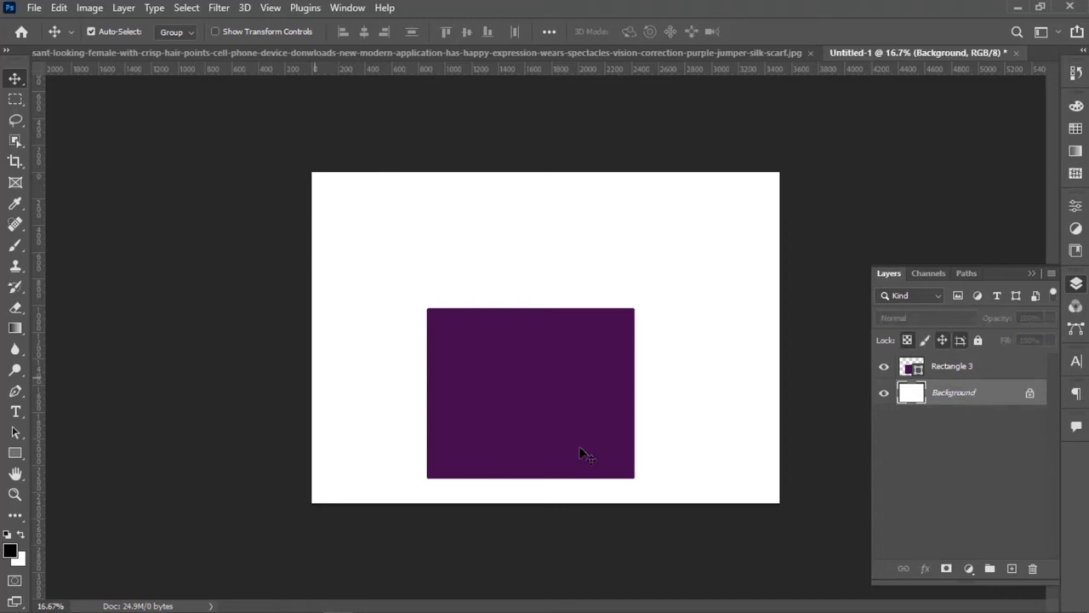
# Make the Layers panel taller and move the purple rectangle up to near the canvas center.
pyautogui.click(562, 405)
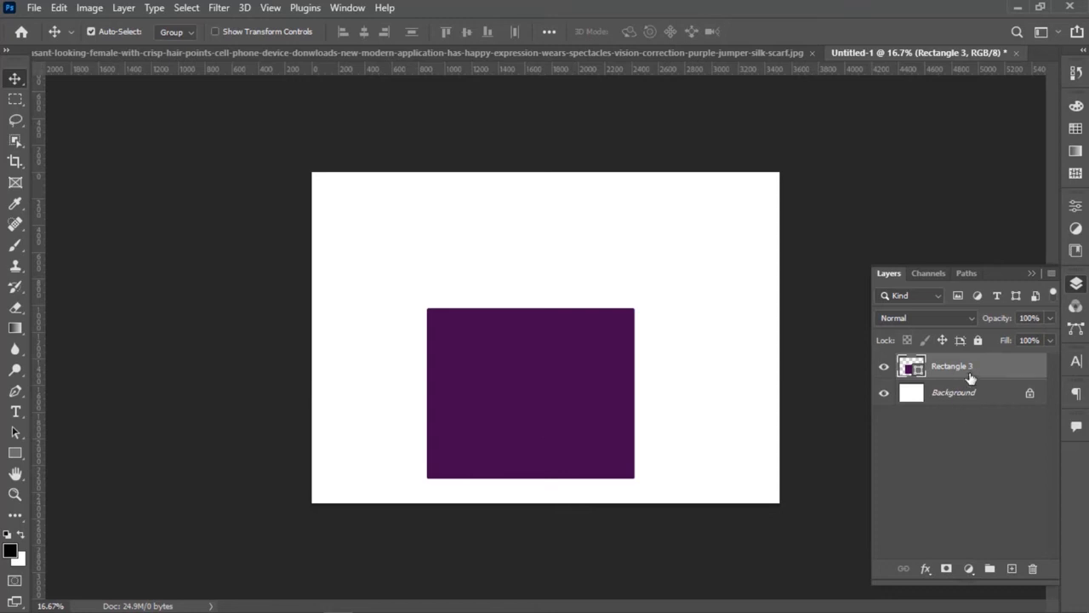
pyautogui.moveTo(979, 268); pyautogui.dragTo(965, 149)
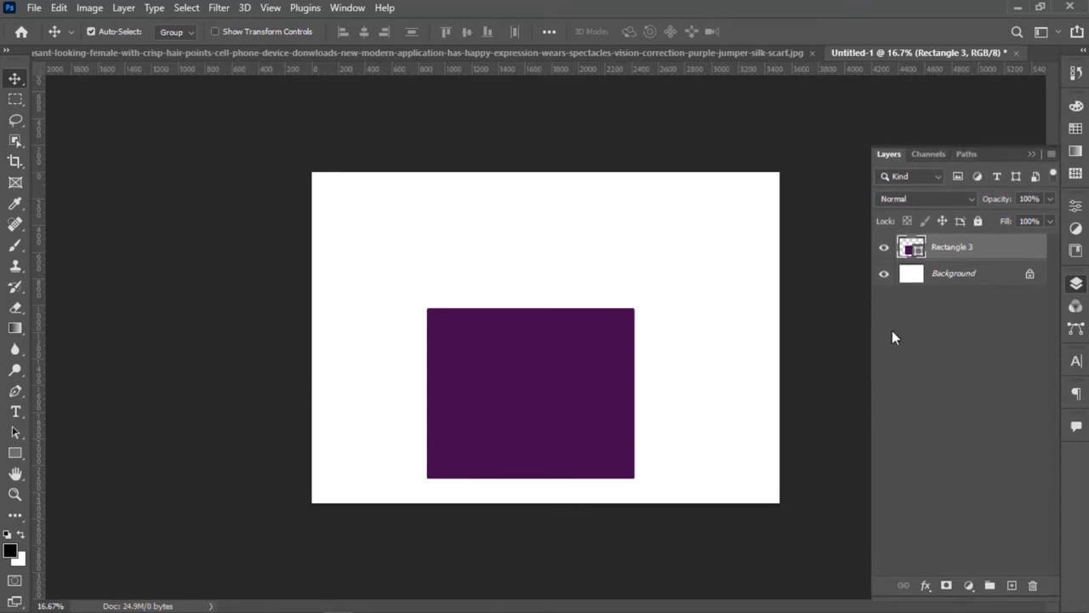
pyautogui.moveTo(586, 424); pyautogui.dragTo(562, 366)
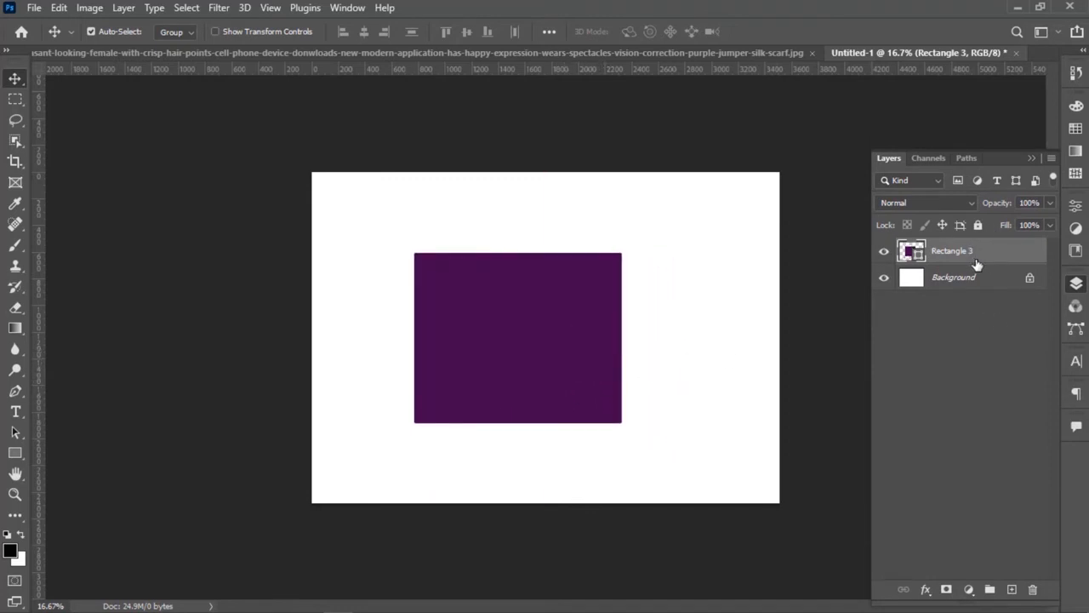
pyautogui.moveTo(526, 375); pyautogui.dragTo(559, 381)
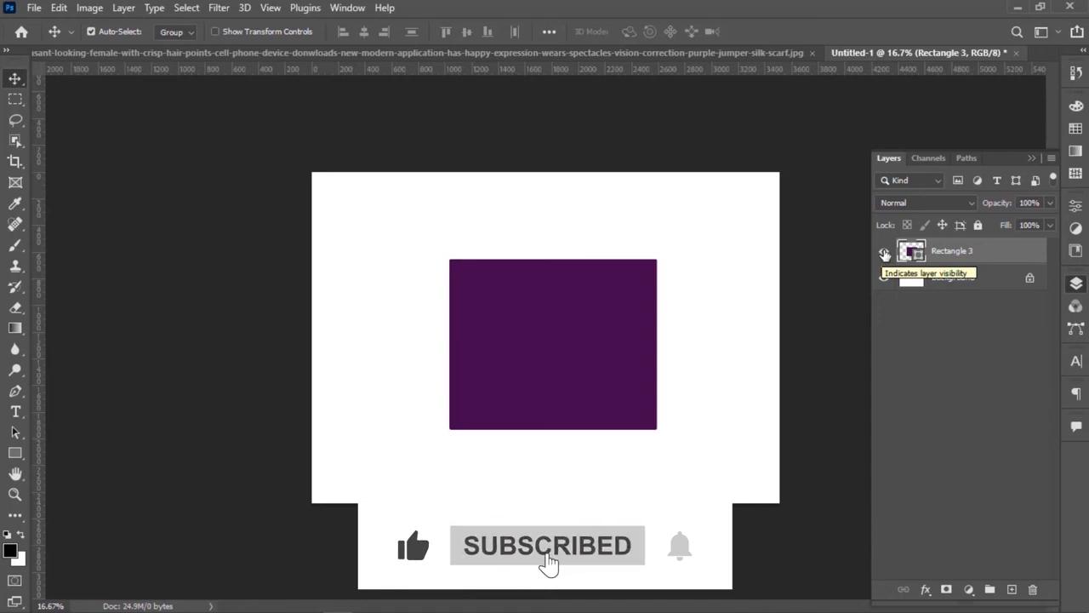
# Hide and show the purple rectangle's layer again, and shift the rectangle slightly to the left on the canvas.
pyautogui.click(883, 252)
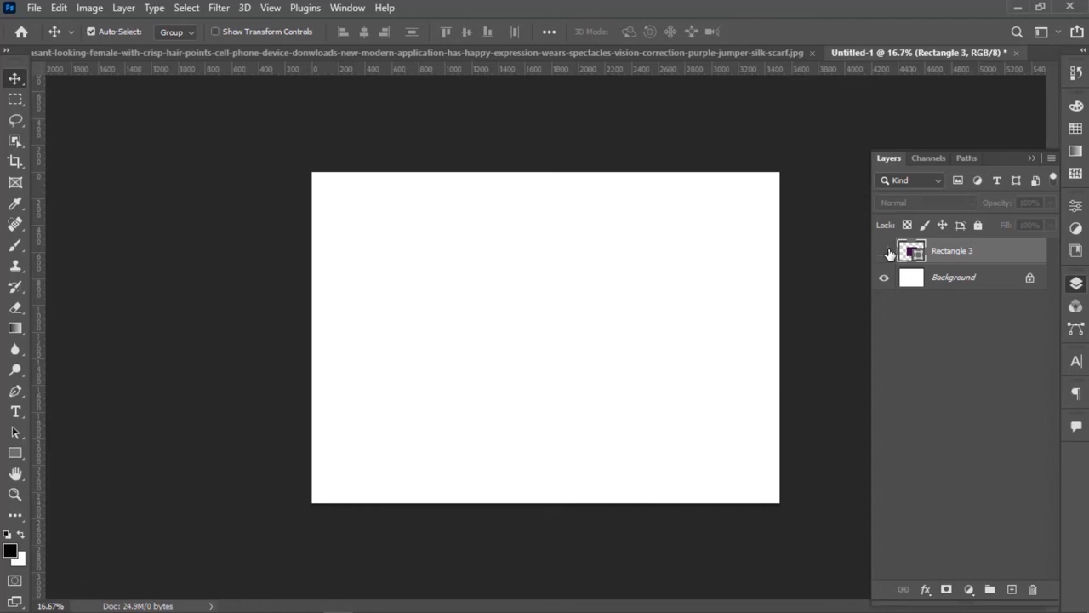
pyautogui.click(883, 252)
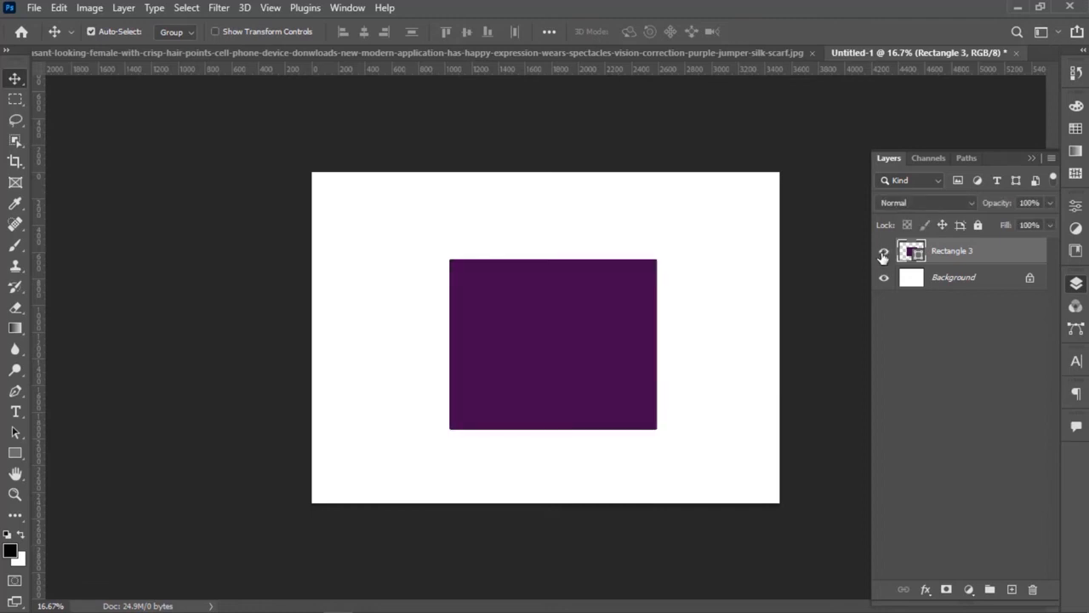
pyautogui.moveTo(593, 348)
pyautogui.mouseDown()
pyautogui.moveTo(573, 369)
pyautogui.moveTo(554, 365)
pyautogui.moveTo(559, 338)
pyautogui.moveTo(578, 341)
pyautogui.mouseUp()
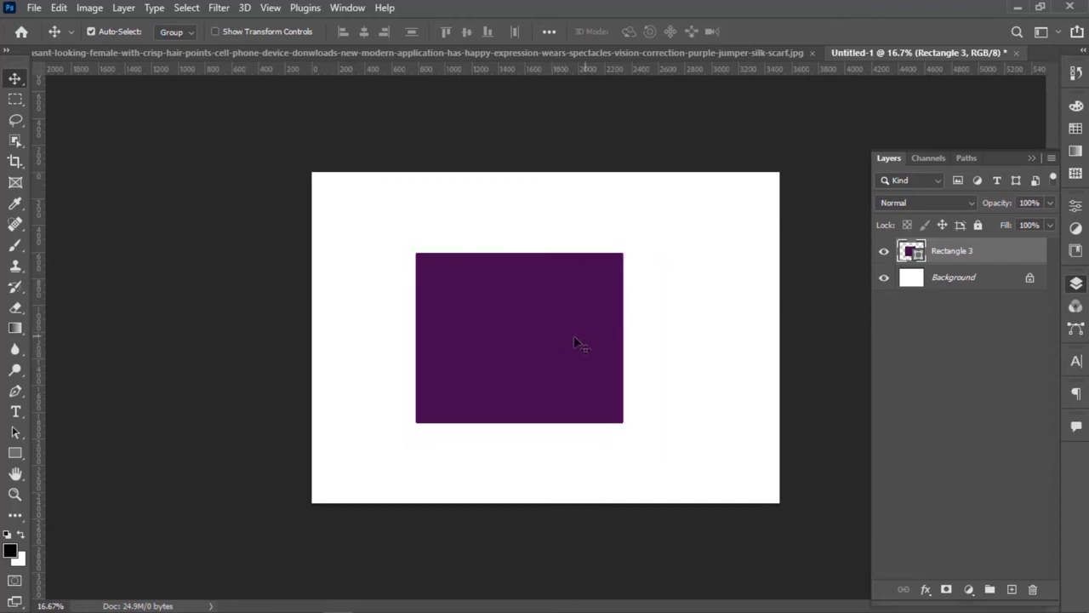
# Draw a second rectangle of about 3569 by 2690 px over nearly the whole canvas and fill it with pinkish red.
pyautogui.click(23, 455)
pyautogui.moveTo(322, 177); pyautogui.dragTo(795, 528)
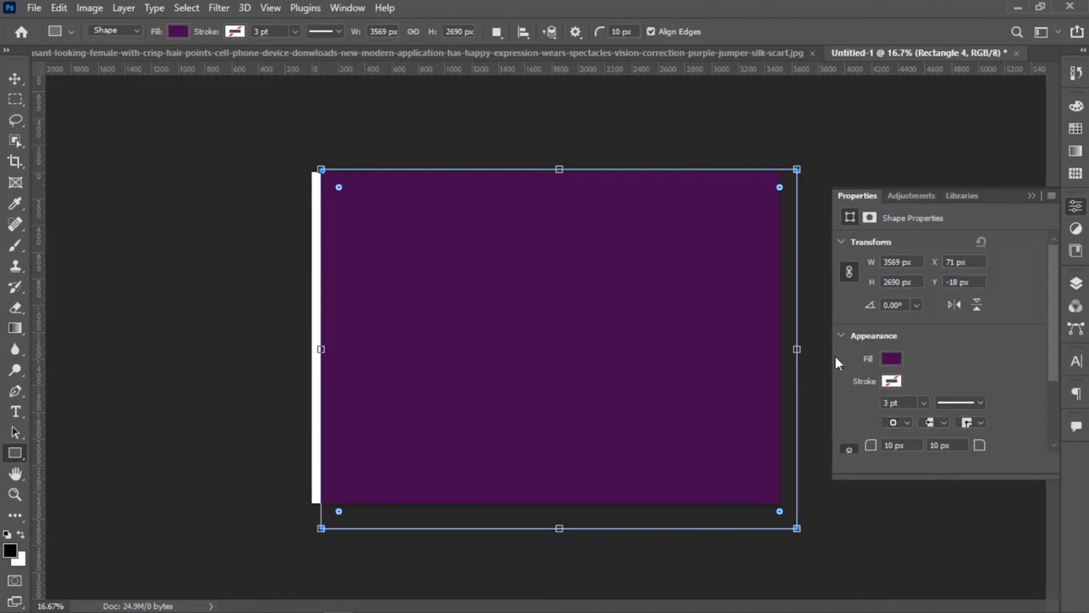
pyautogui.click(895, 359)
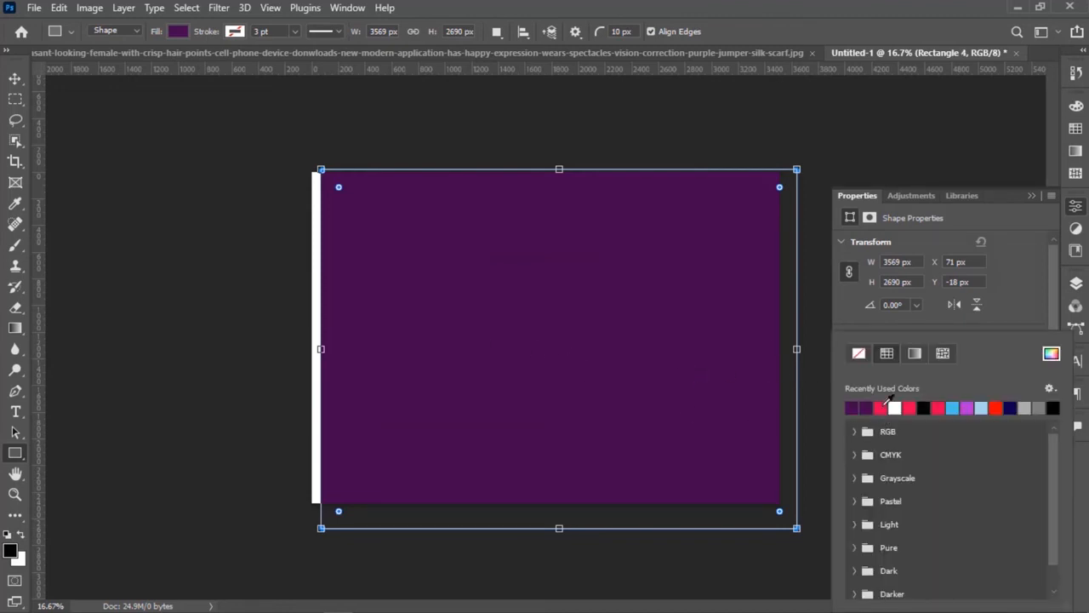
pyautogui.click(908, 407)
# Move the red rectangle so that it covers the canvas's left edge.
pyautogui.click(16, 78)
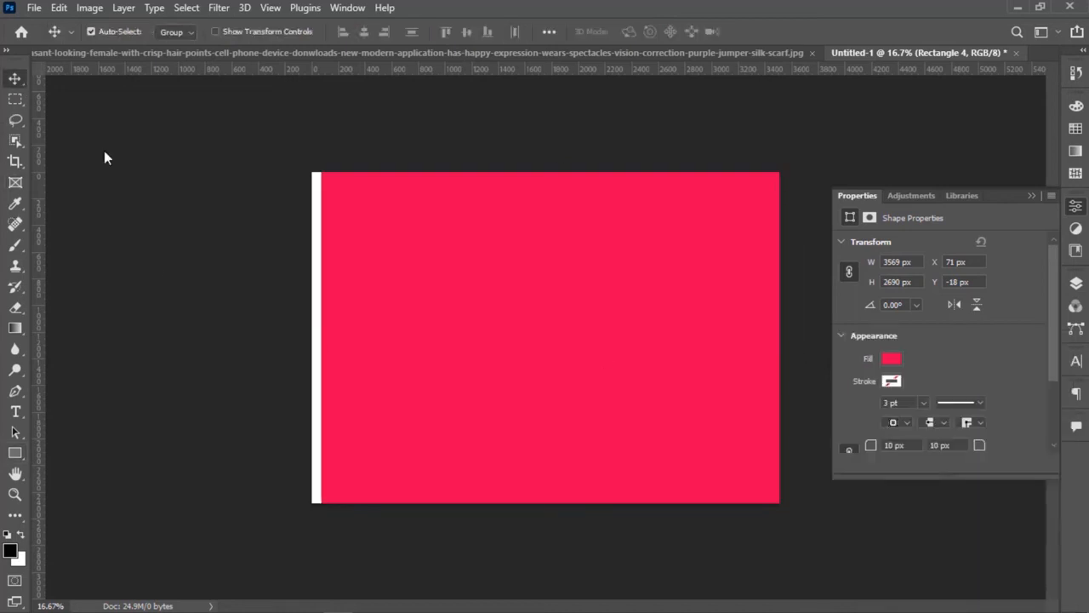
pyautogui.moveTo(502, 322); pyautogui.dragTo(478, 326)
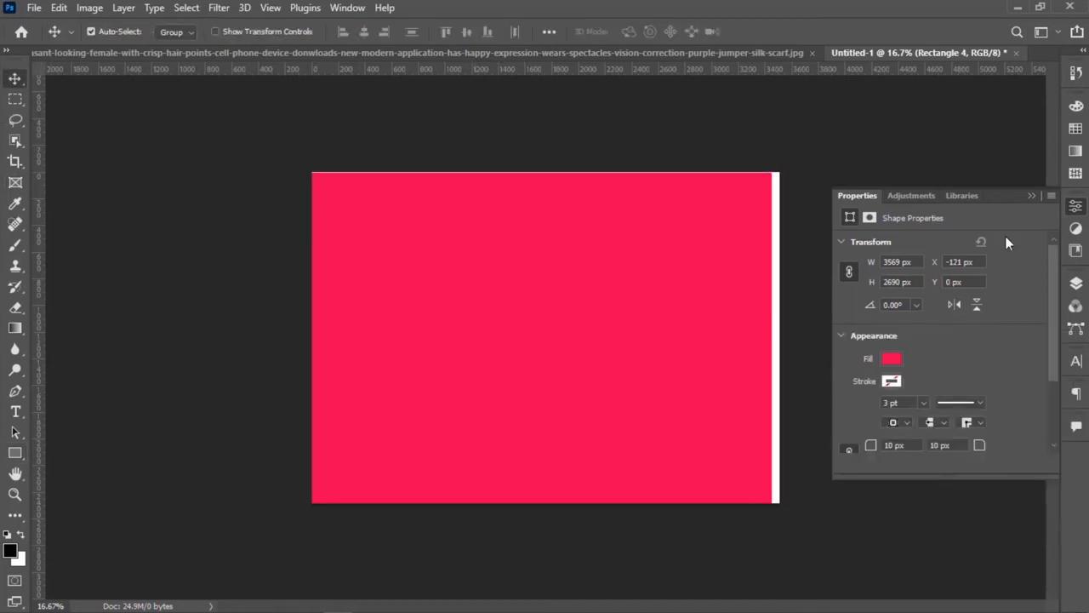
pyautogui.click(1031, 195)
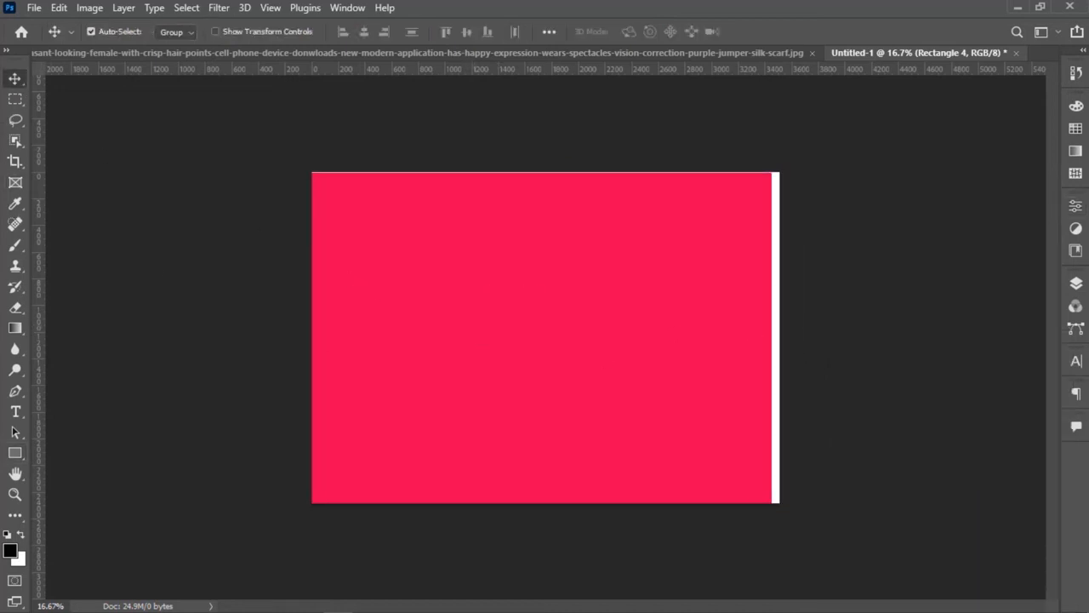
# Hide the red Rectangle 4 layer and move the purple rectangle slightly right toward the canvas center.
pyautogui.click(1070, 288)
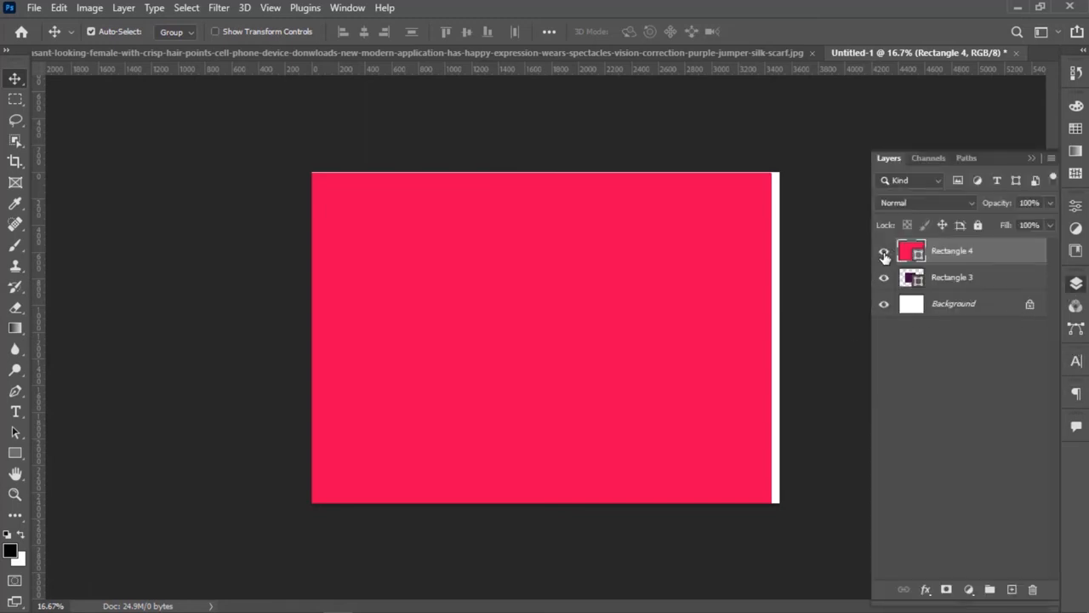
pyautogui.click(884, 256)
pyautogui.moveTo(478, 342)
pyautogui.mouseDown()
pyautogui.moveTo(494, 352)
pyautogui.moveTo(495, 342)
pyautogui.mouseUp()
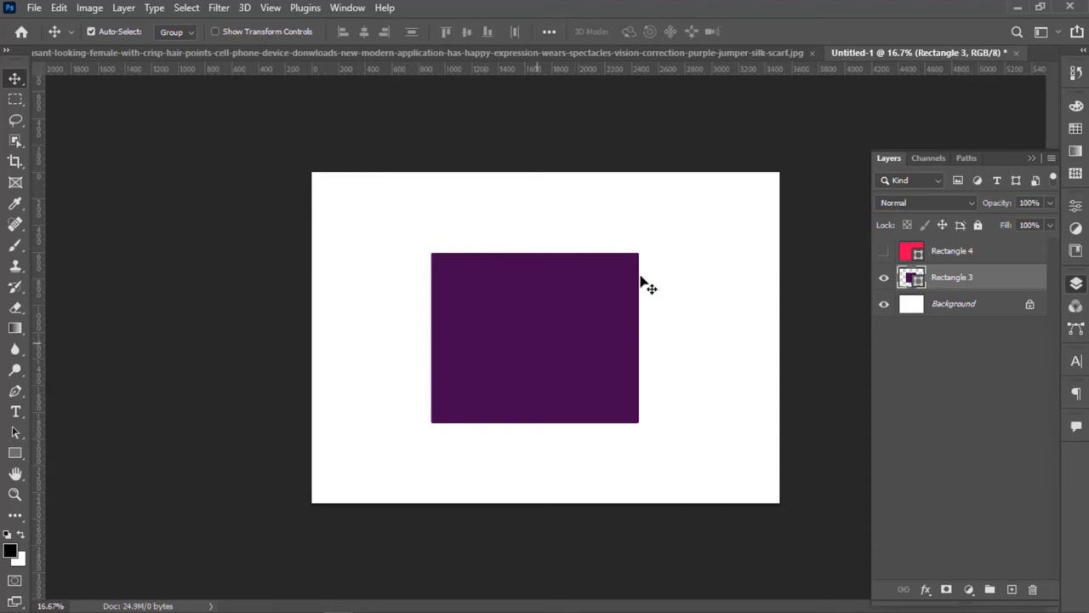
# Show the red Rectangle 4 layer again and move the rectangle to cover the whole canvas.
pyautogui.click(884, 252)
pyautogui.moveTo(438, 309); pyautogui.dragTo(406, 294)
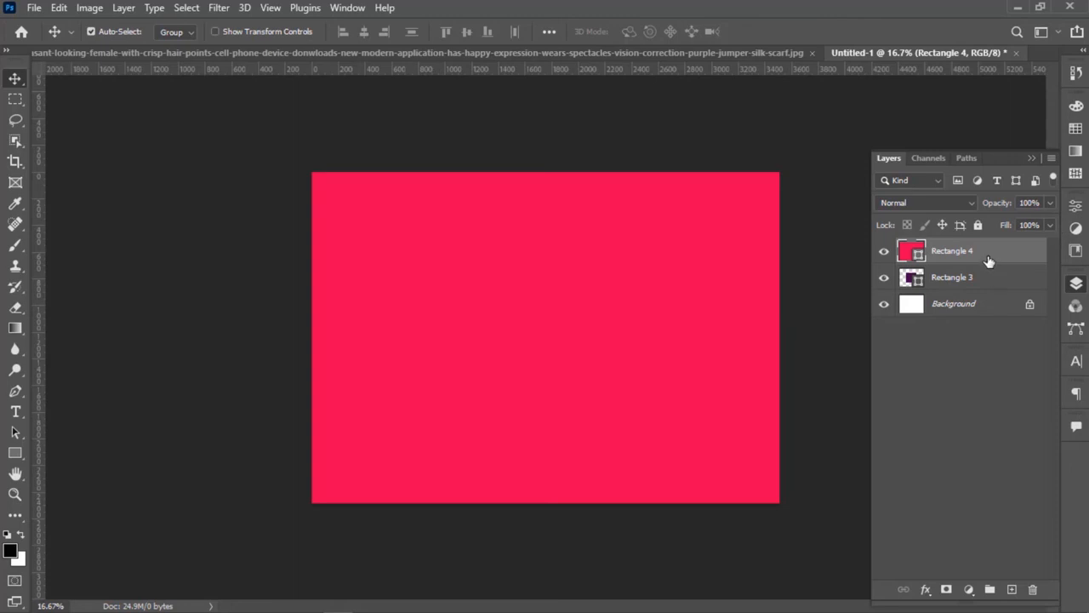
# Place the Rectangle 4 layer below Rectangle 3 and shift the purple rectangle slightly down and to the right.
pyautogui.moveTo(989, 260); pyautogui.dragTo(985, 289)
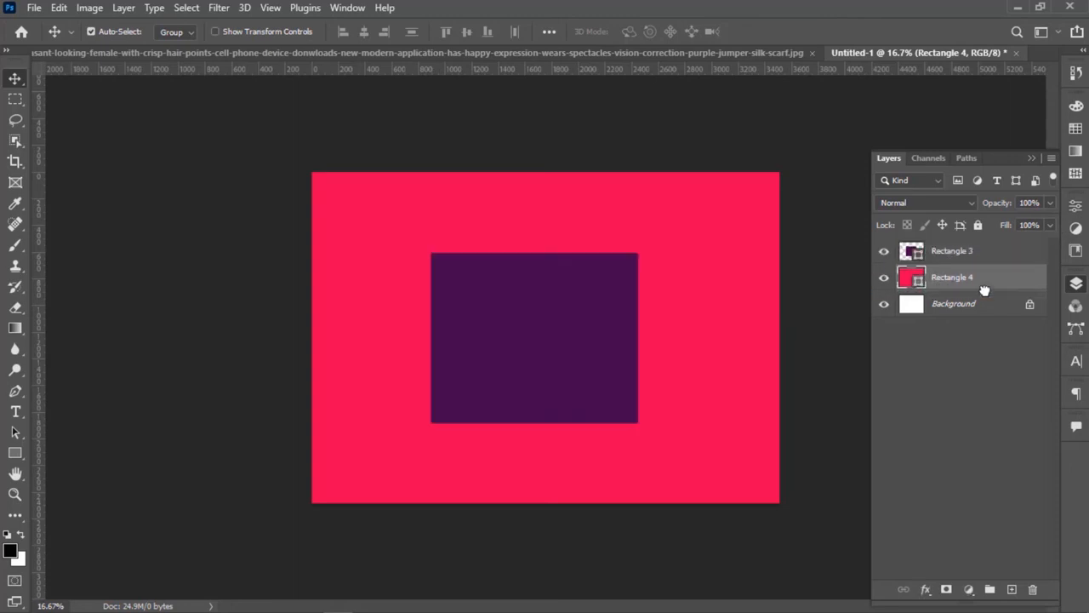
pyautogui.moveTo(601, 313); pyautogui.dragTo(587, 330)
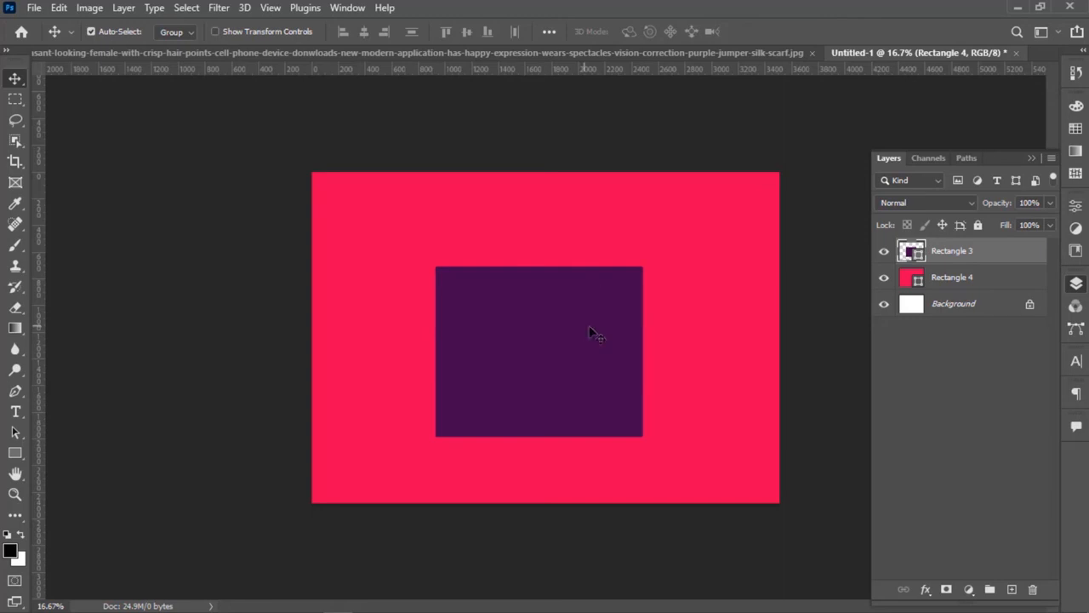